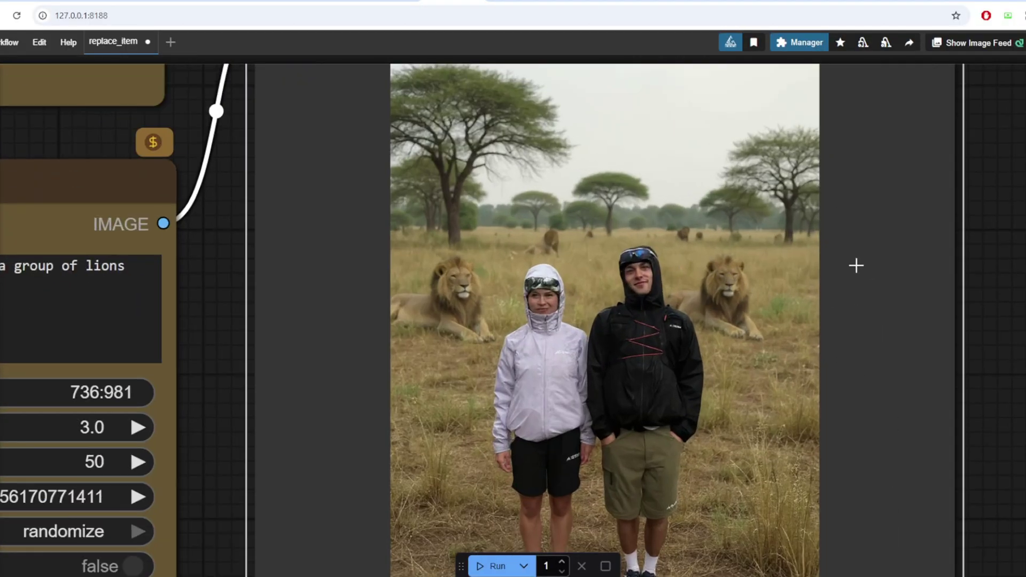
- Scroll to the API Nodes pricing and highlight the Kontext Pro $0.04 and Max $0.08 rows
scroll(856, 266, "down", 5)
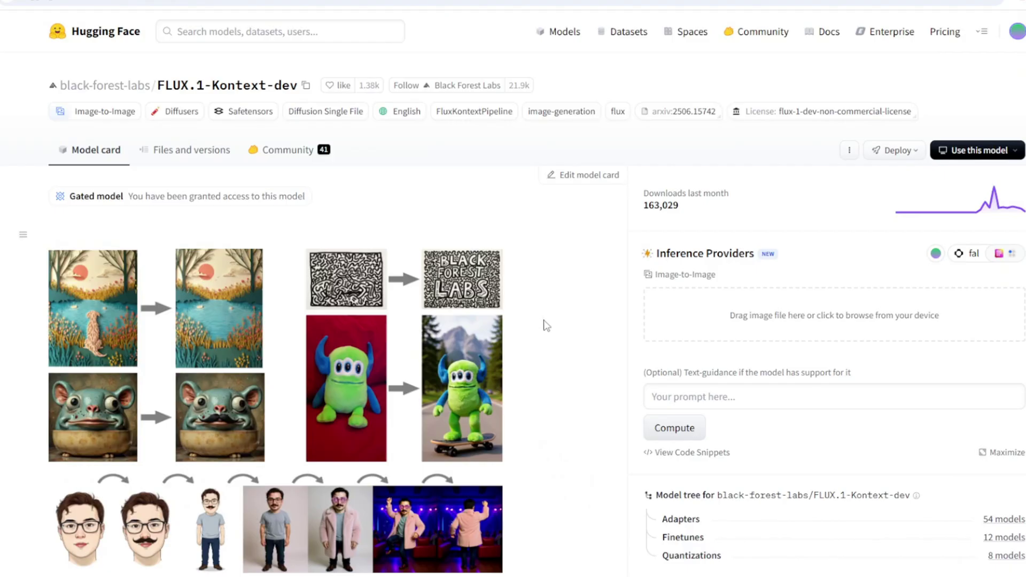
scroll(593, 430, "down", 5)
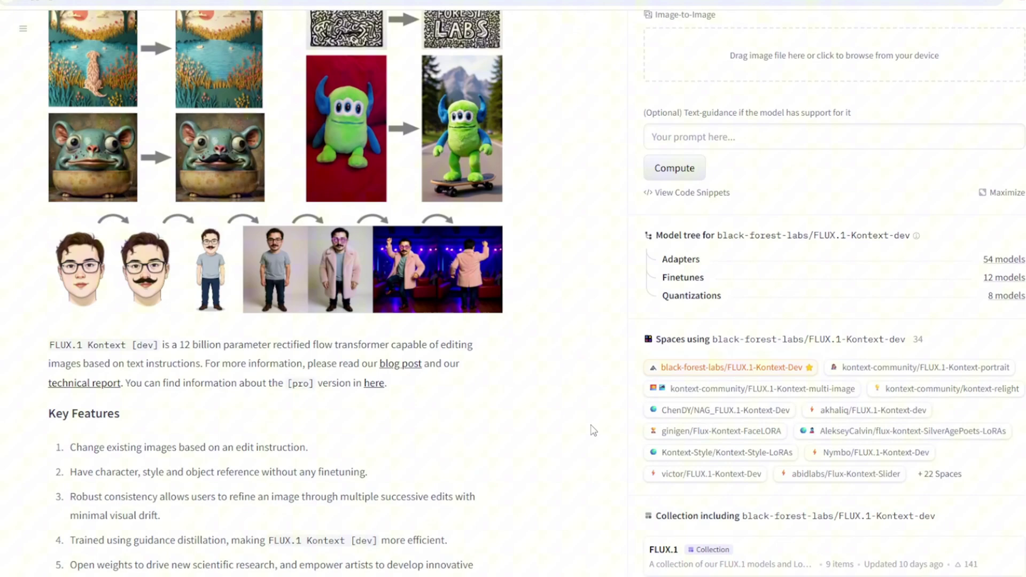
scroll(593, 430, "down", 12)
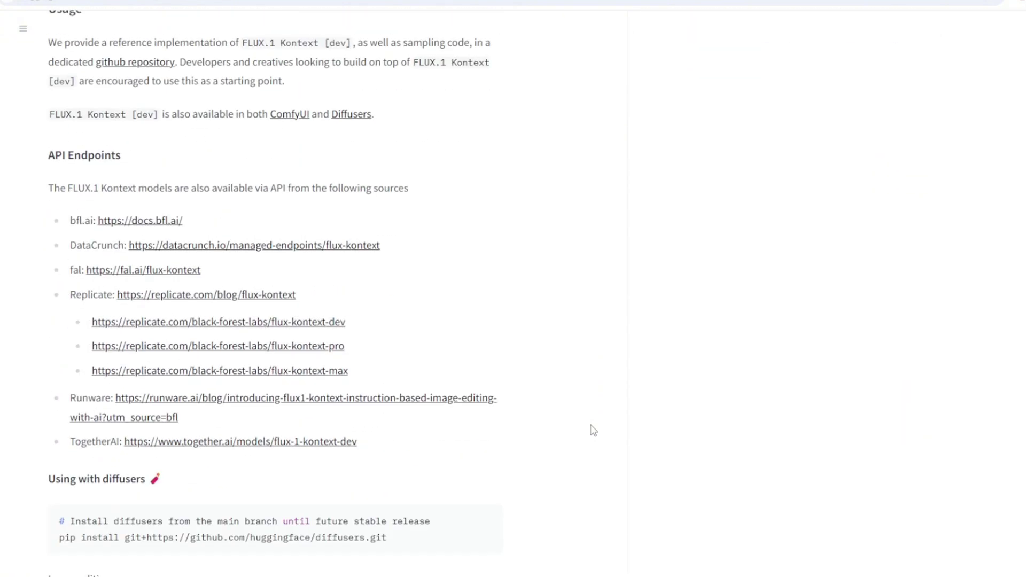
scroll(593, 430, "down", 4)
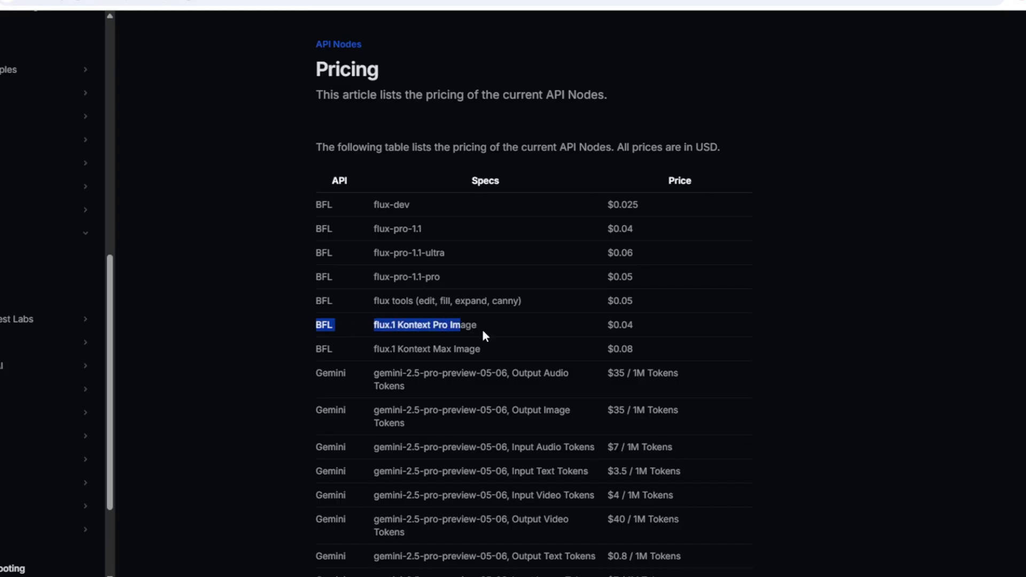
left_click_drag(482, 329, 663, 354)
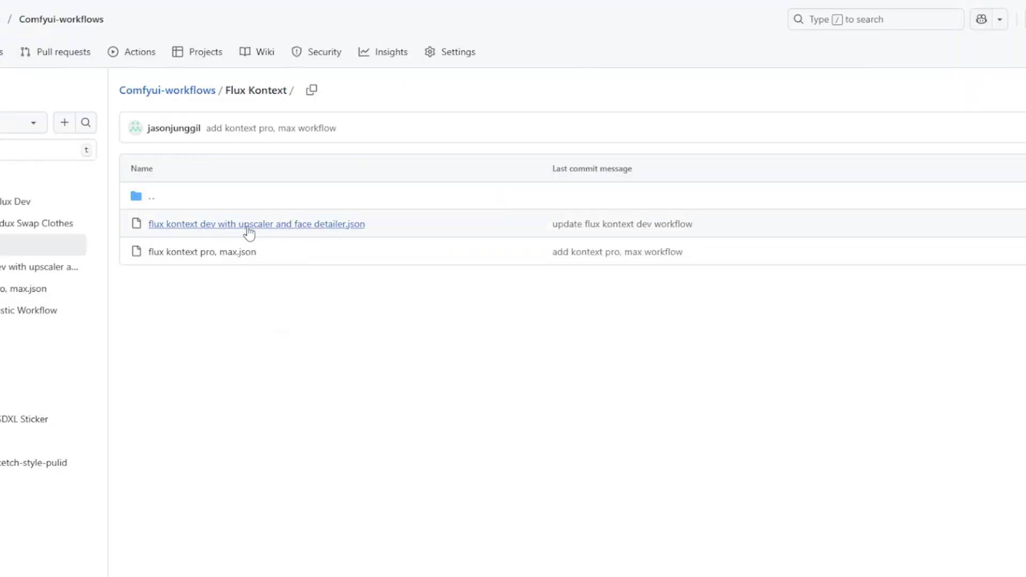
- Preview the dev workflow JSON, then go back and open flux kontext pro, max.json
left_click(352, 236)
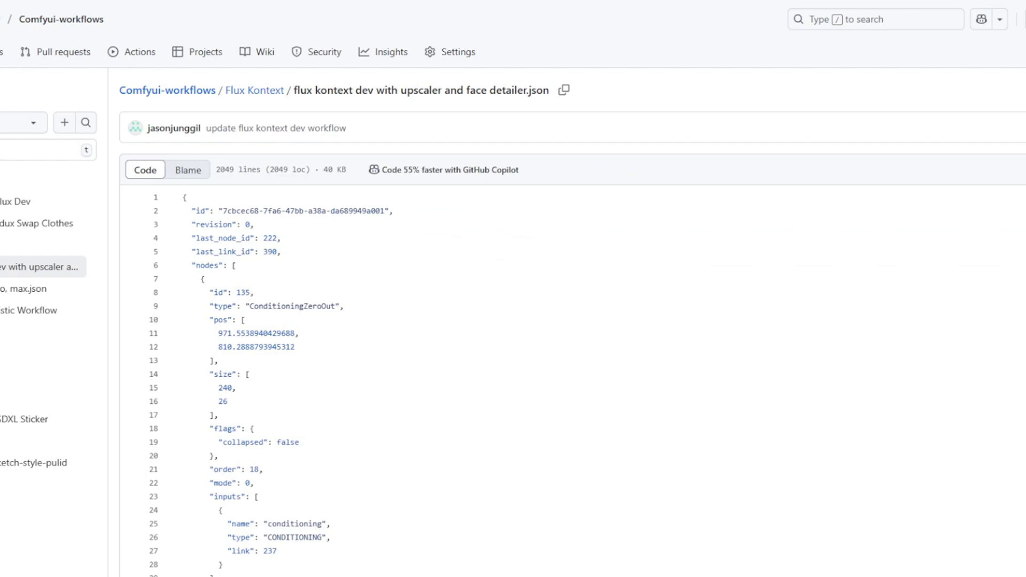
key("alt+Left")
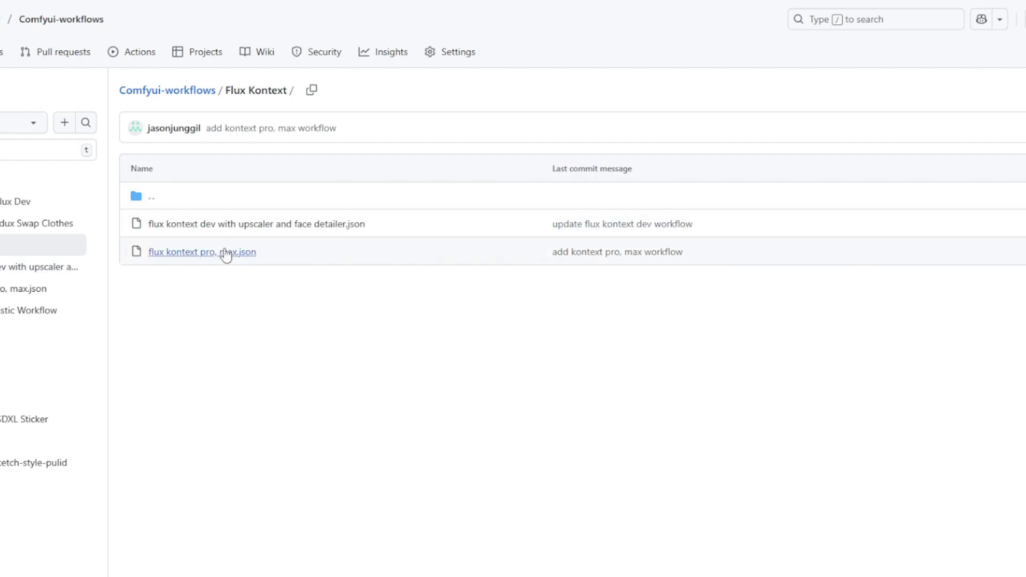
left_click(227, 253)
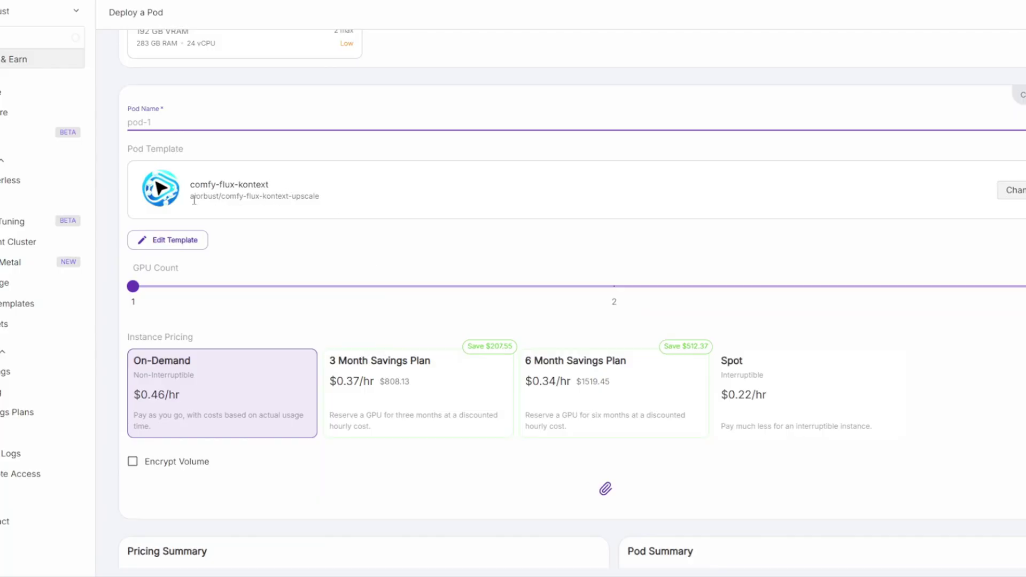
- Deploy the RTX 3090 pod with the comfy-flux-kontext template on demand
left_click_drag(194, 200, 339, 210)
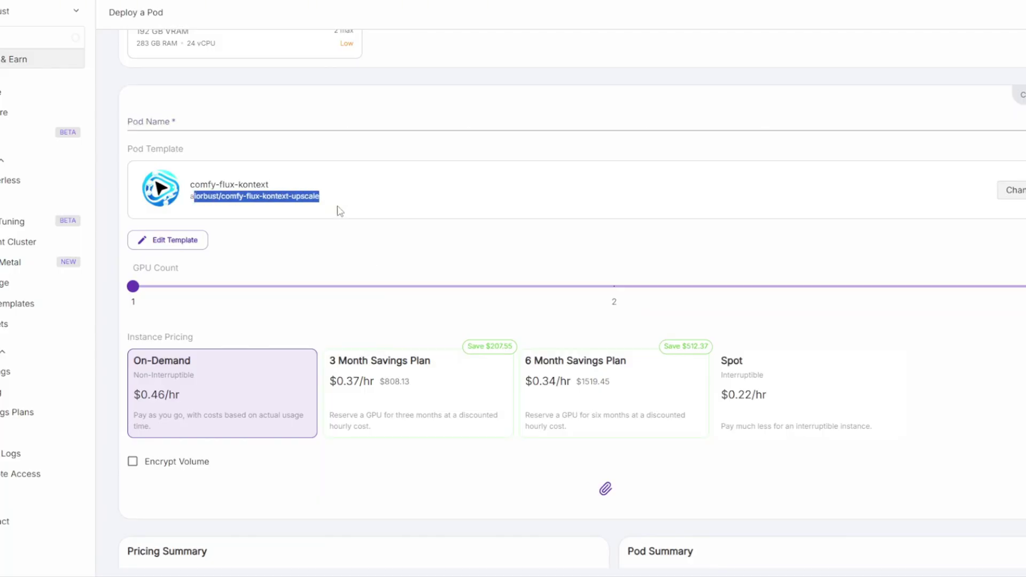
left_click(339, 210)
scroll(469, 267, "down", 2)
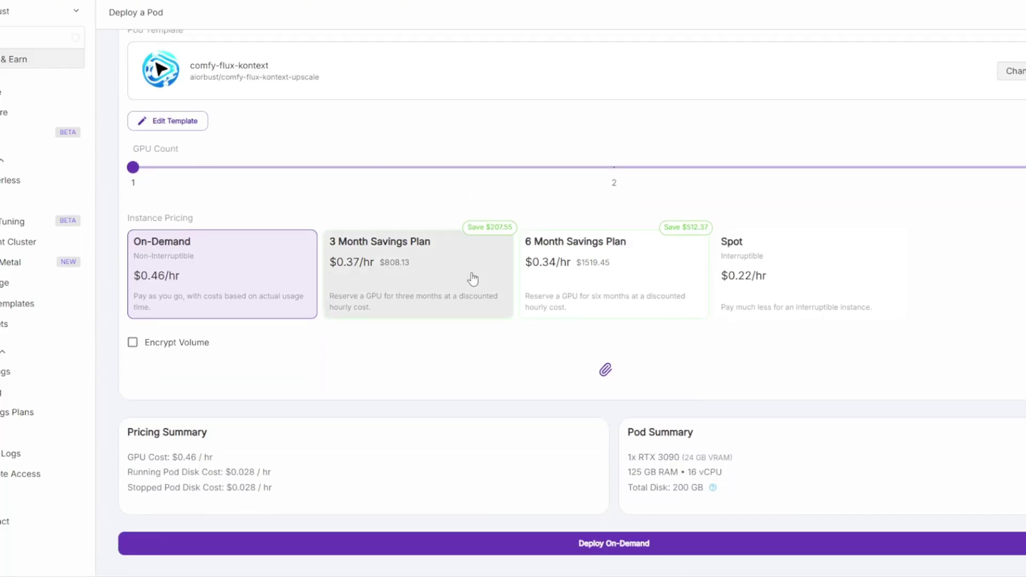
left_click(607, 551)
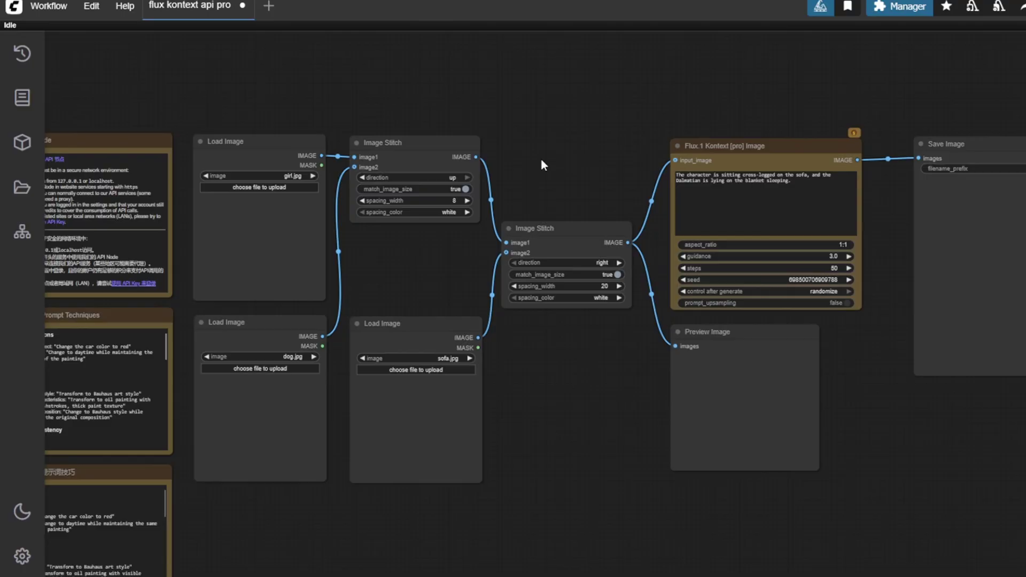
scroll(541, 158, "up", 2)
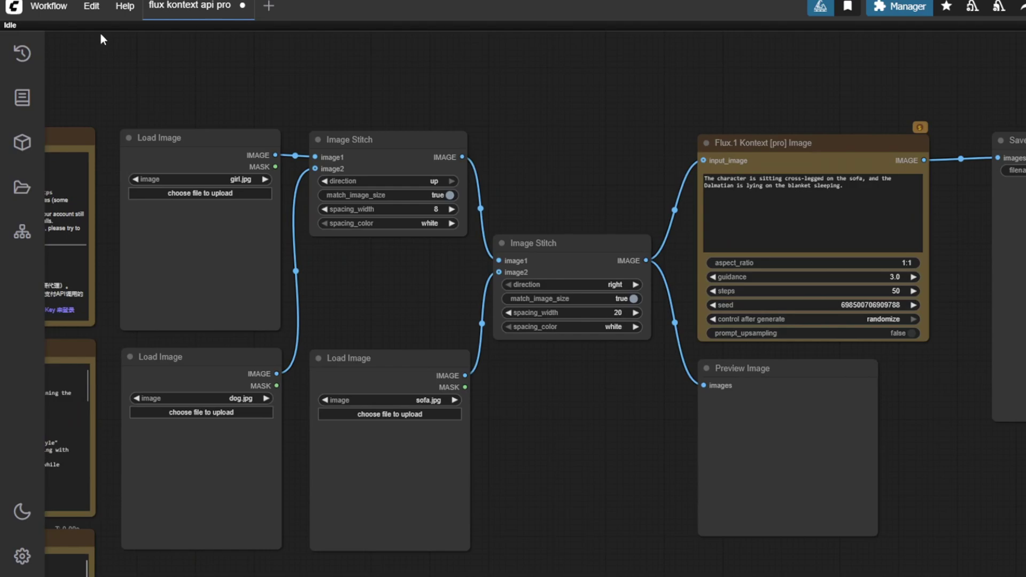
- Start signing in from Settings > User and choose the Comfy API Key option
left_click(22, 555)
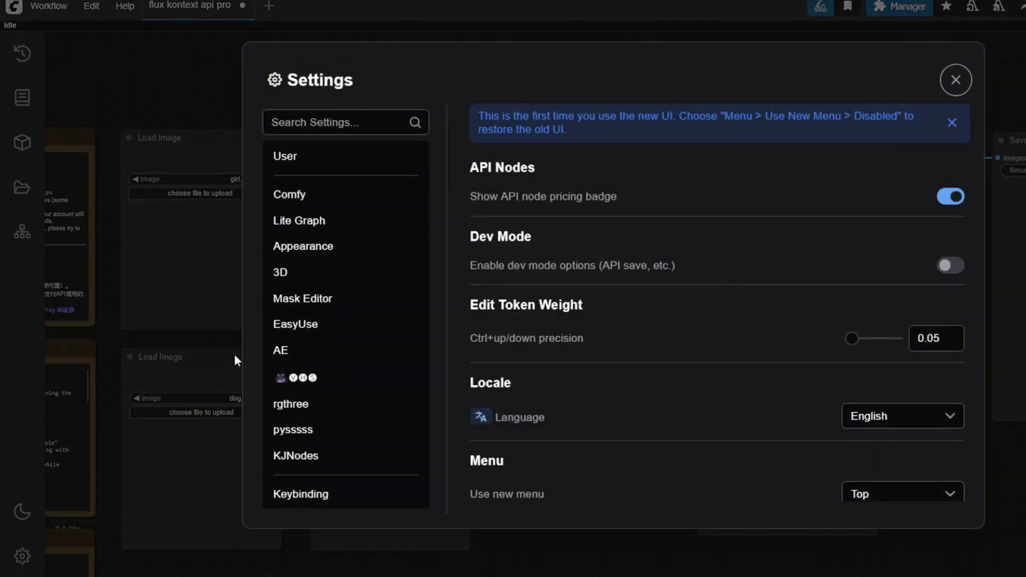
left_click(324, 155)
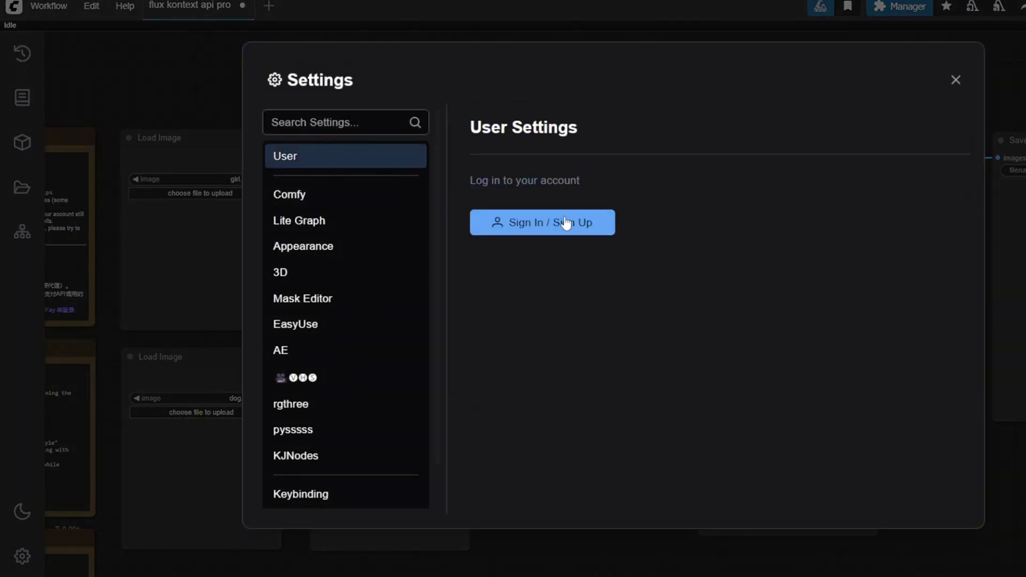
left_click(531, 222)
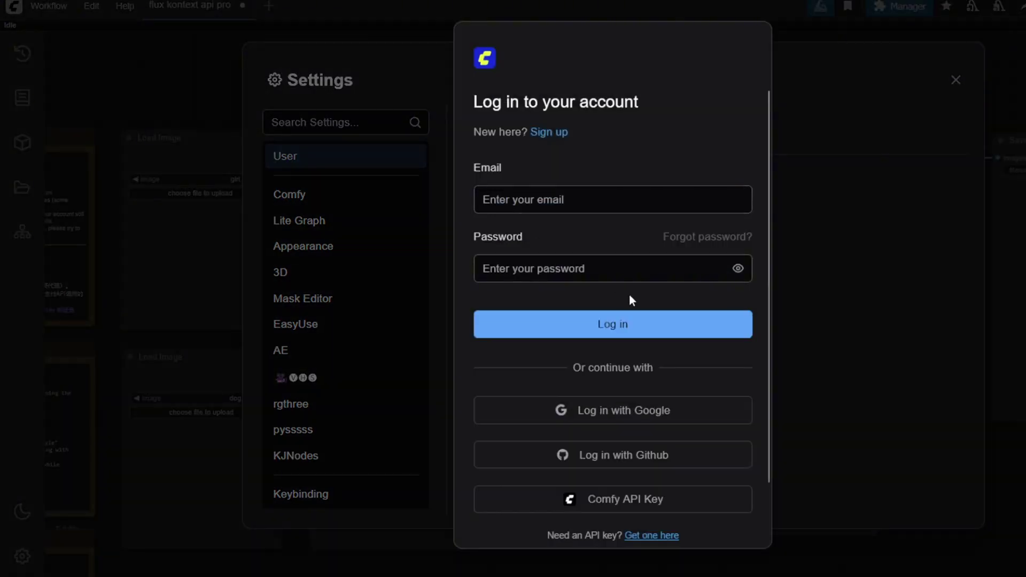
left_click(612, 500)
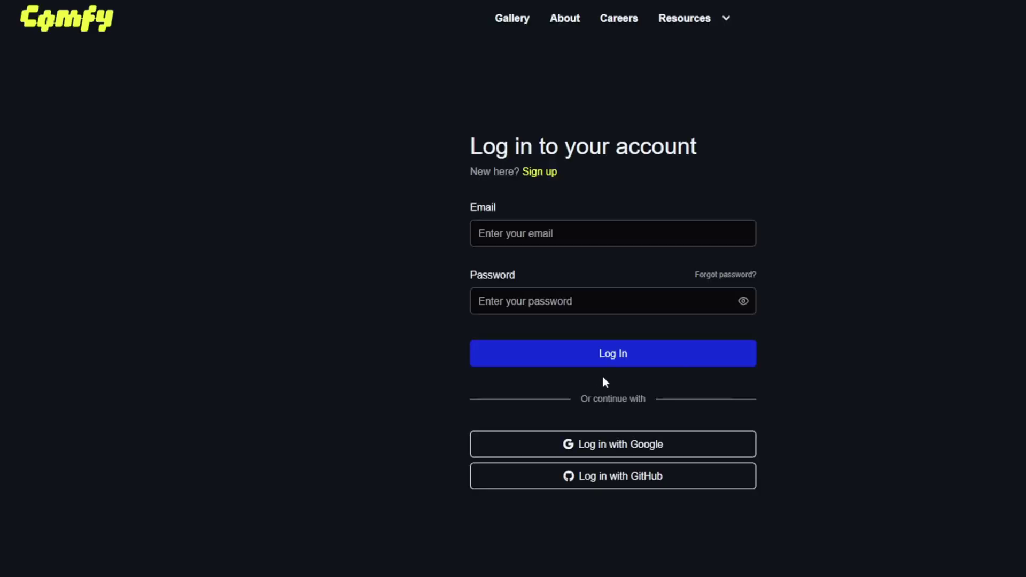
- Log in to the Comfy platform and generate a new API key named 'Comfyui Api Key'
left_click(620, 453)
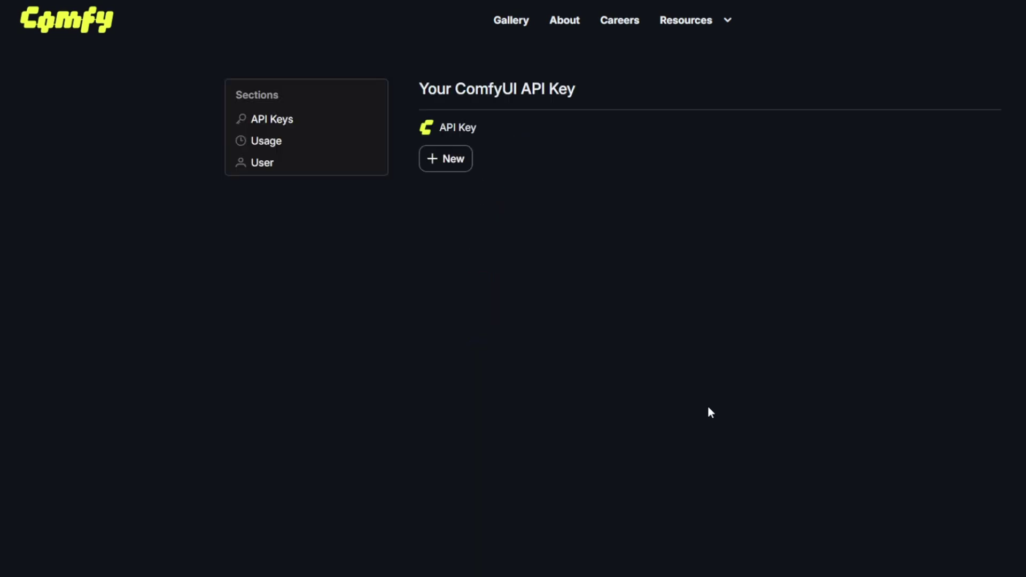
left_click(452, 159)
left_click(475, 244)
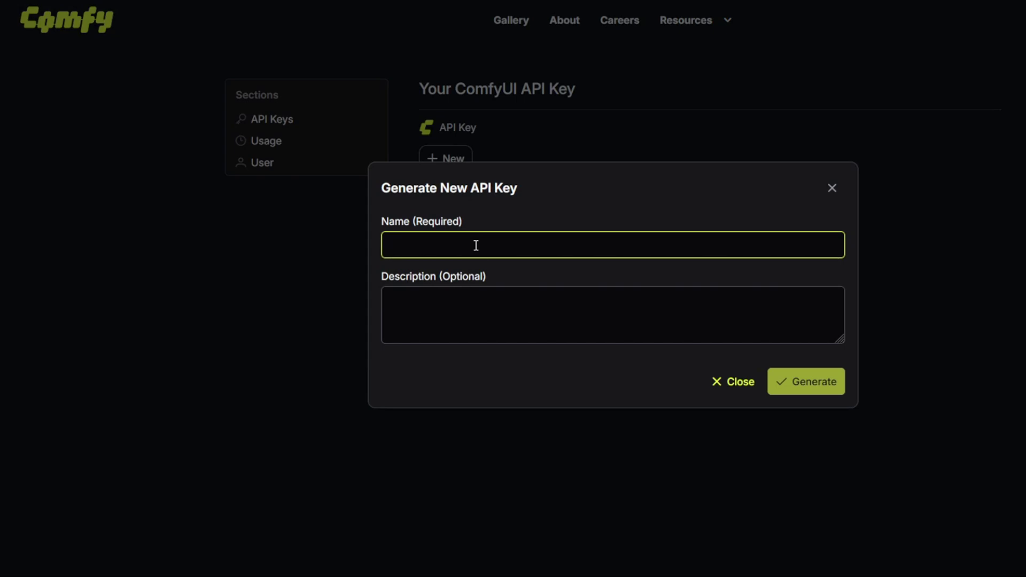
type("Comfyui Api Key")
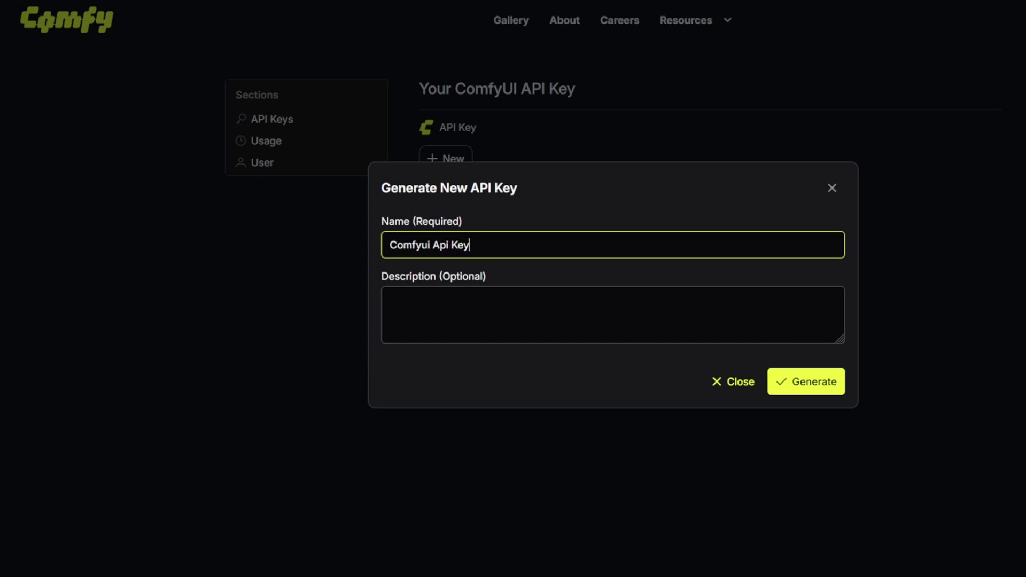
key("Return")
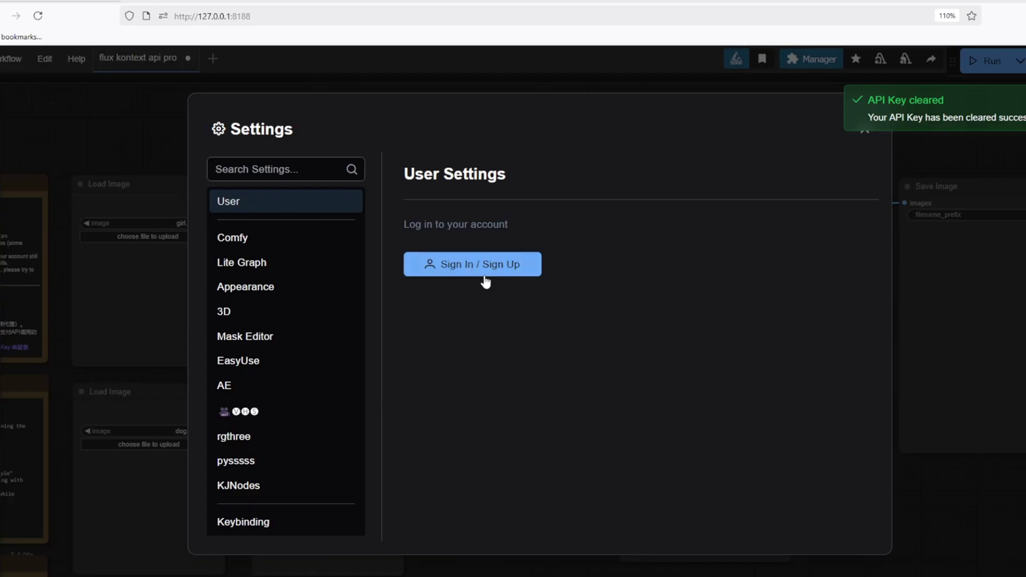
- Paste and save the Comfy API key, then view the $0.00 credit balance and purchase options
left_click(482, 274)
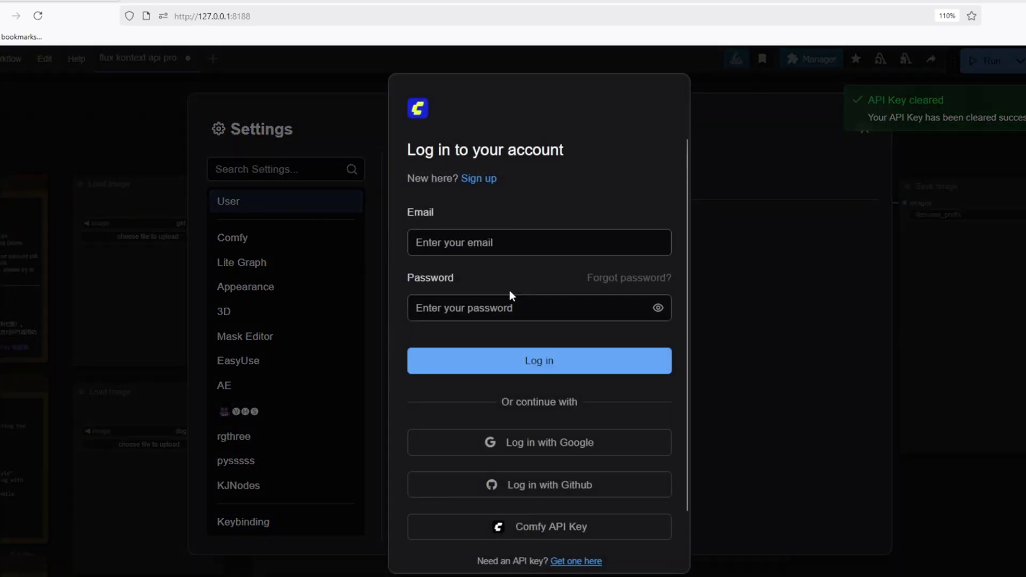
left_click(562, 529)
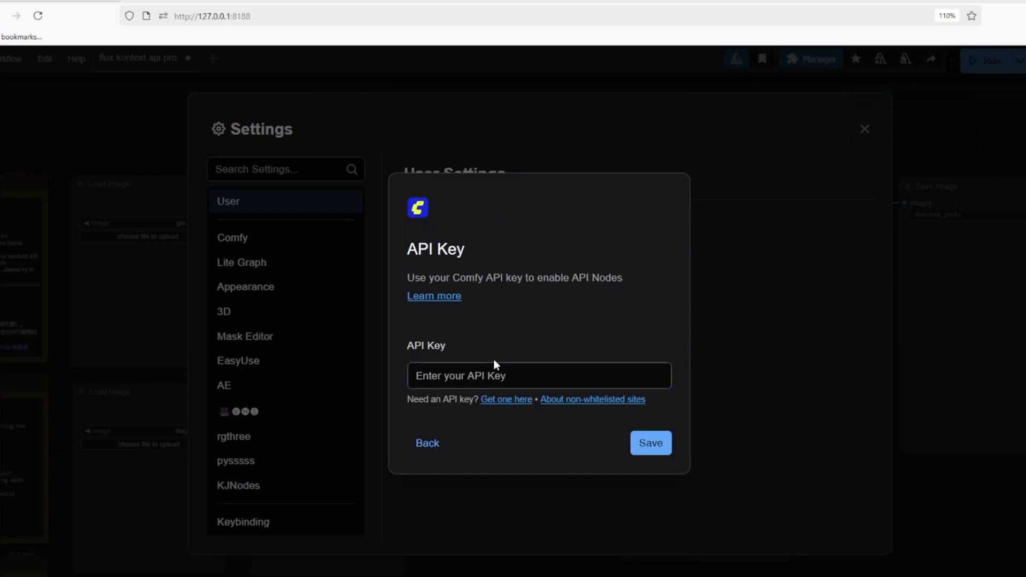
left_click(496, 371)
key("ctrl+v")
left_click(647, 446)
left_click(236, 227)
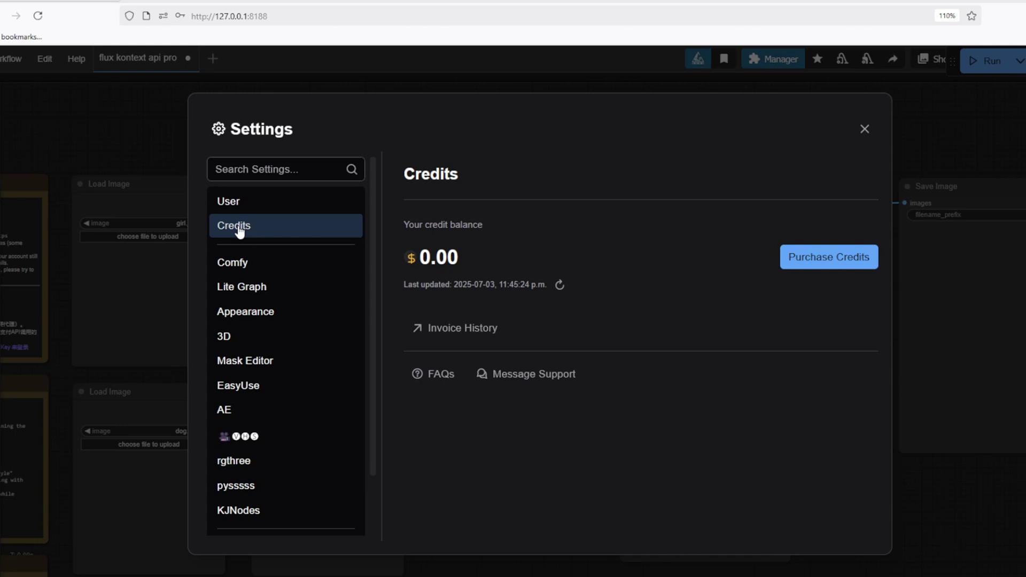
left_click(825, 257)
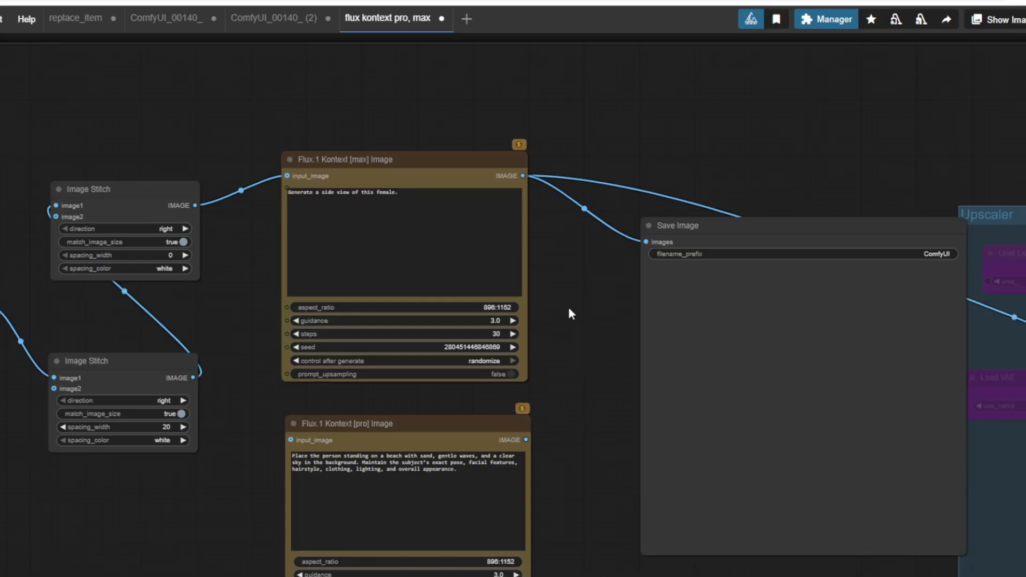
- Move the Save Image node up and left, nearer the Flux.1 Kontext [max] node
left_click_drag(728, 230, 683, 219)
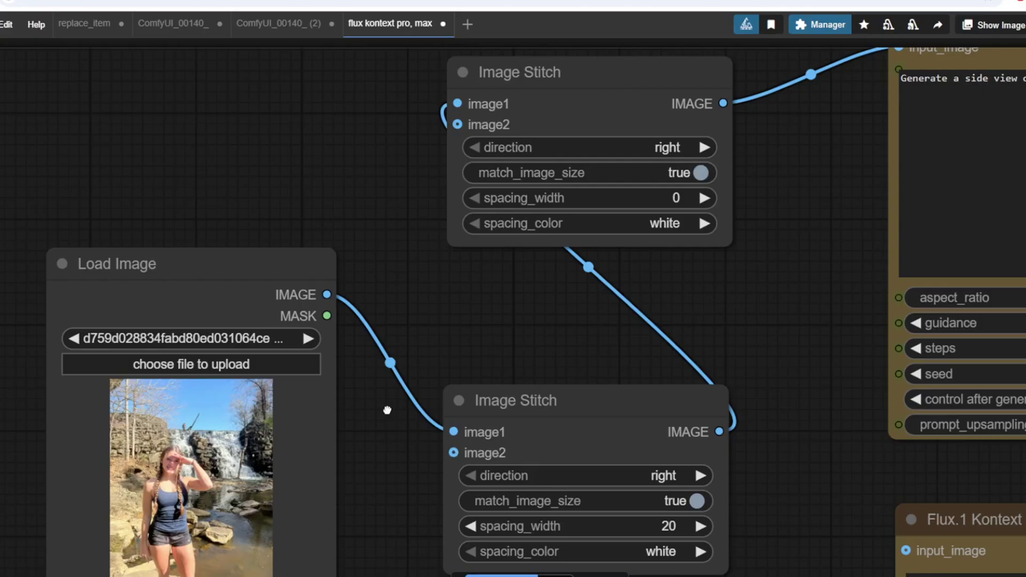
- Inspect the side-view workflow's Load Image node holding the waterfall photo
scroll(384, 412, "up", 2)
left_click(275, 365)
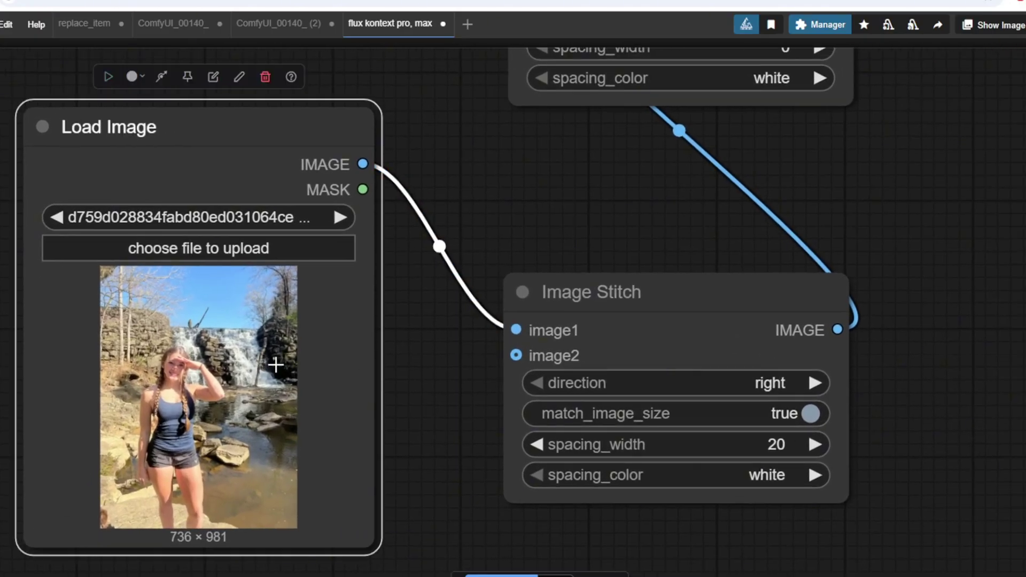
scroll(457, 355, "down", 3)
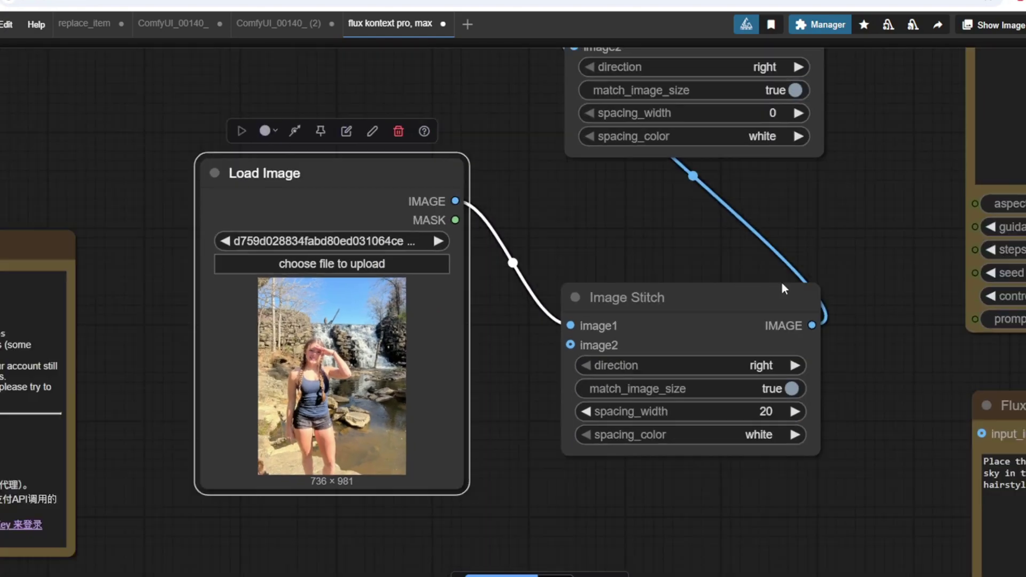
scroll(781, 283, "down", 2)
scroll(345, 298, "up", 4)
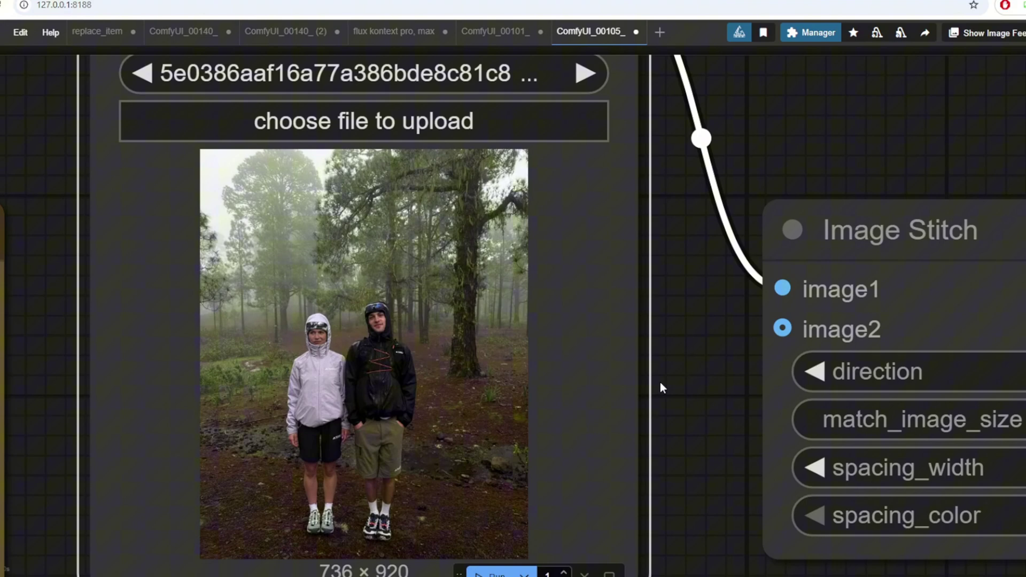
scroll(700, 388, "down", 3)
left_click_drag(883, 229, 527, 337)
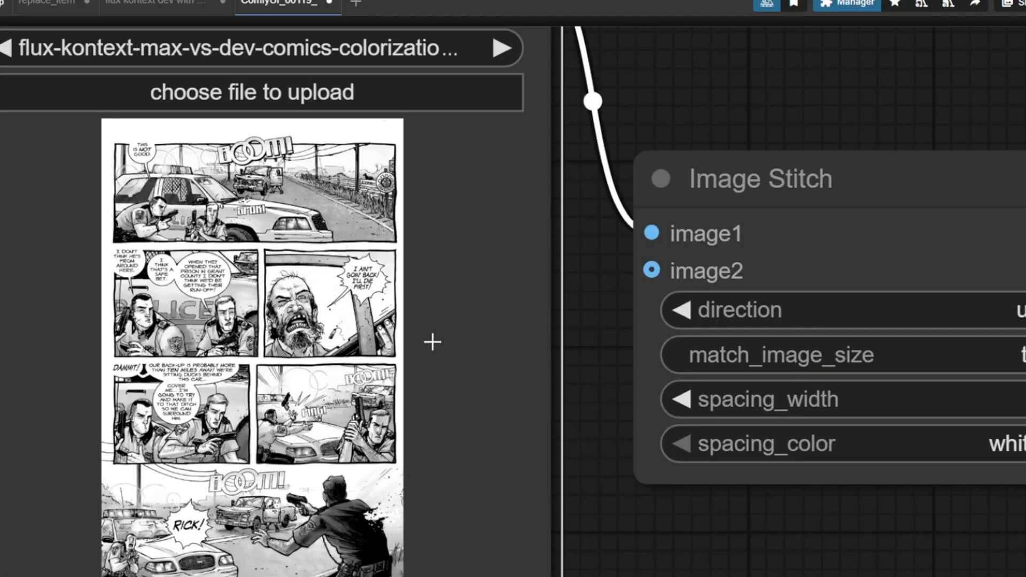
- Zoom in on the product workflow's black pump bottle and portrait input images
scroll(552, 412, "up", 3)
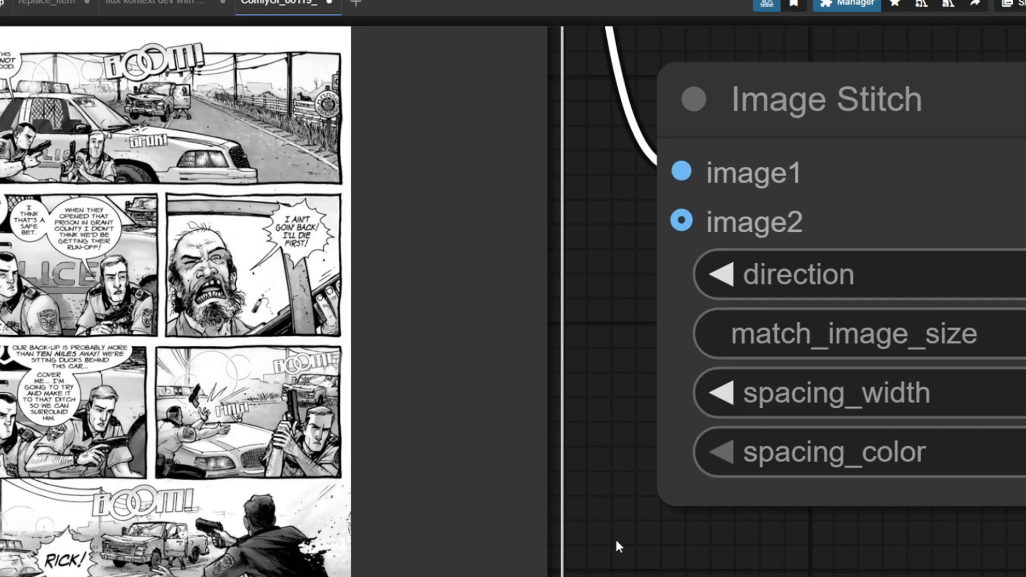
scroll(619, 543, "down", 5)
scroll(900, 288, "down", 2)
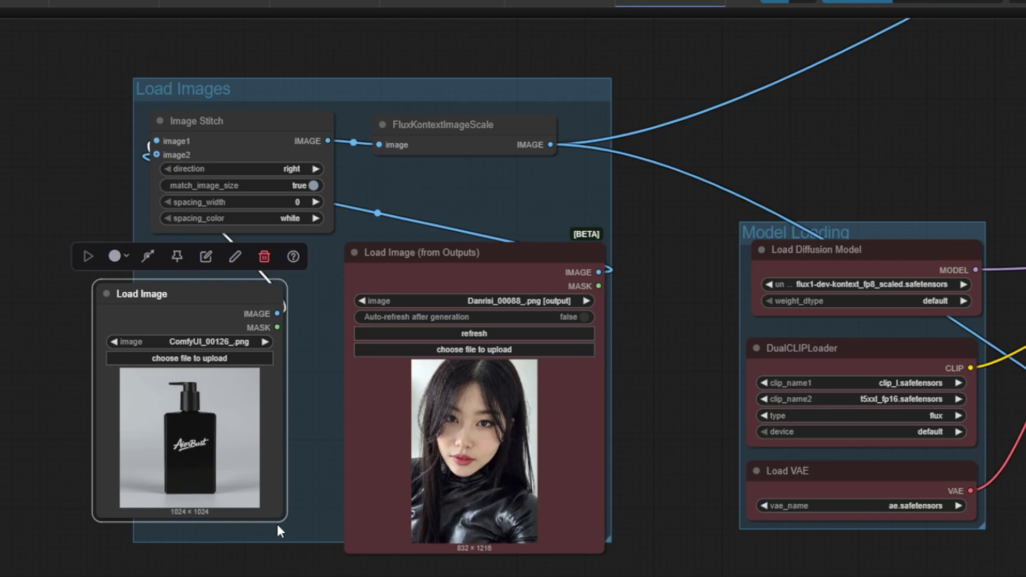
- Enlarge the bottle Load Image node and bring the Model Loading and Prompt groups into view
left_click_drag(297, 533, 322, 557)
scroll(355, 521, "up", 2)
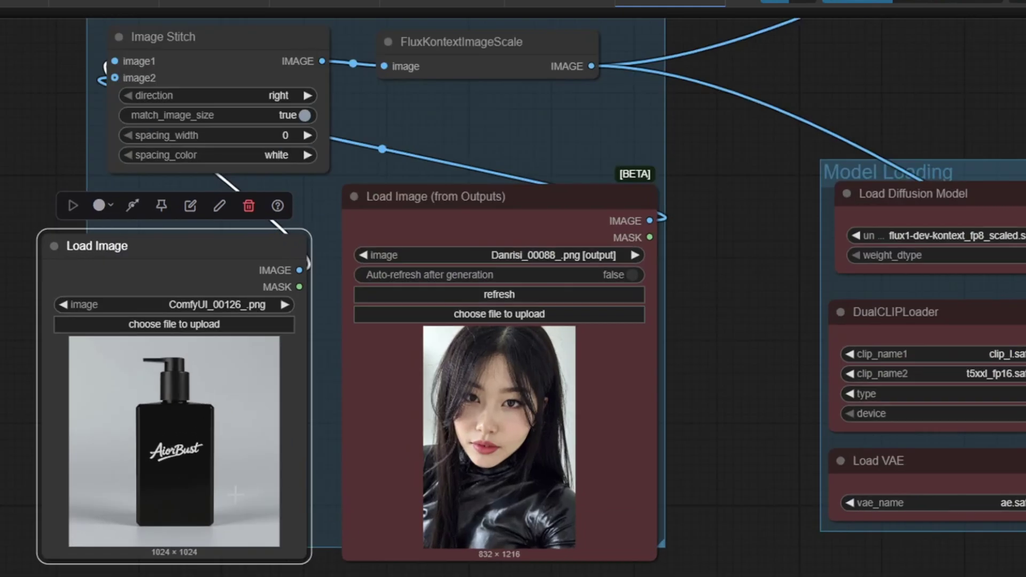
left_click(703, 487)
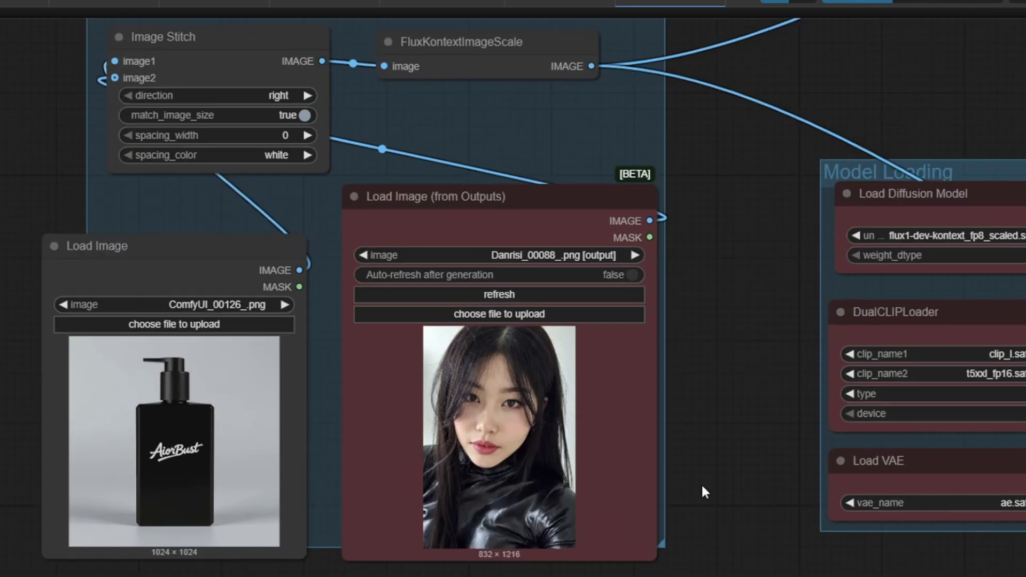
left_click_drag(703, 487, 662, 518)
scroll(536, 455, "down", 2)
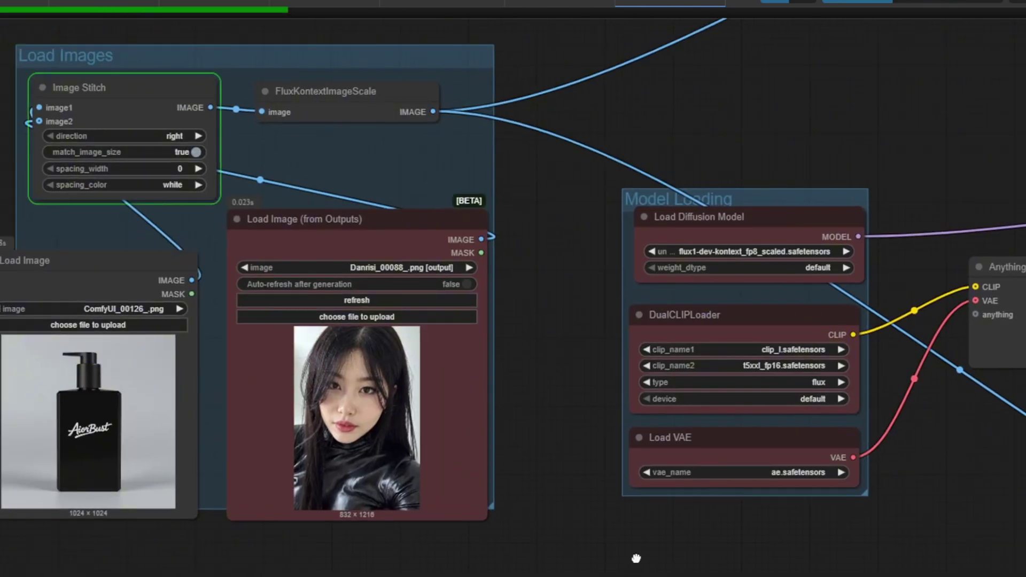
- Pan to the Combined Image Preview and Save Image nodes and select the preview
left_click_drag(746, 550, 354, 486)
scroll(354, 486, "down", 1)
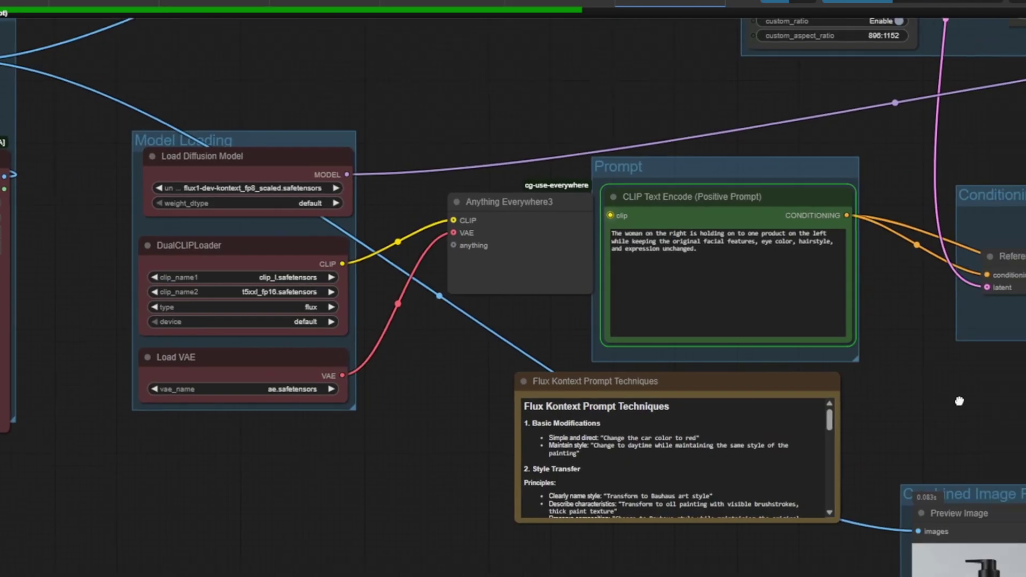
left_click_drag(960, 398, 705, 354)
scroll(705, 355, "up", 2)
scroll(703, 347, "up", 1)
left_click_drag(377, 454, 298, 377)
left_click(482, 375)
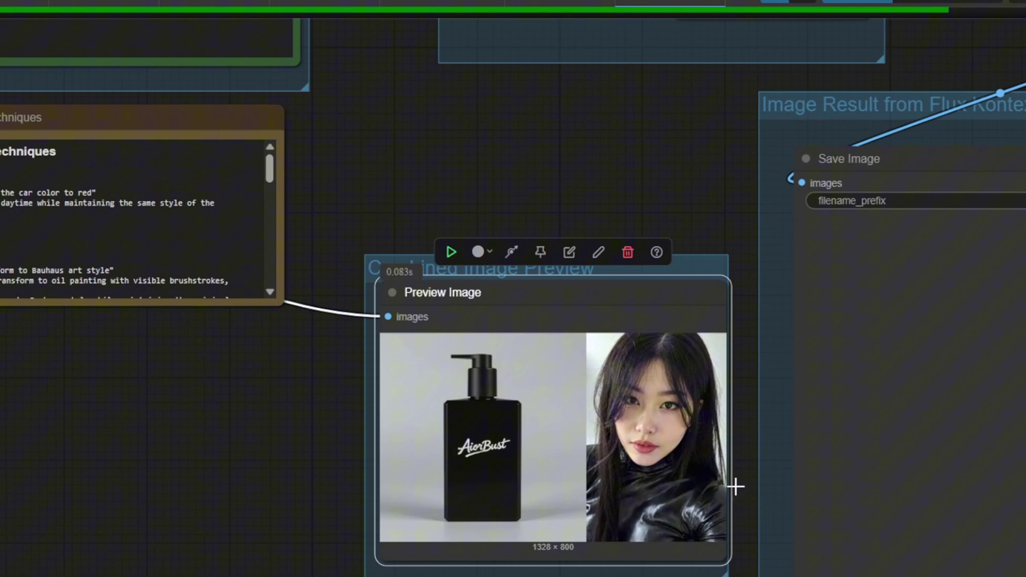
scroll(733, 485, "up", 1)
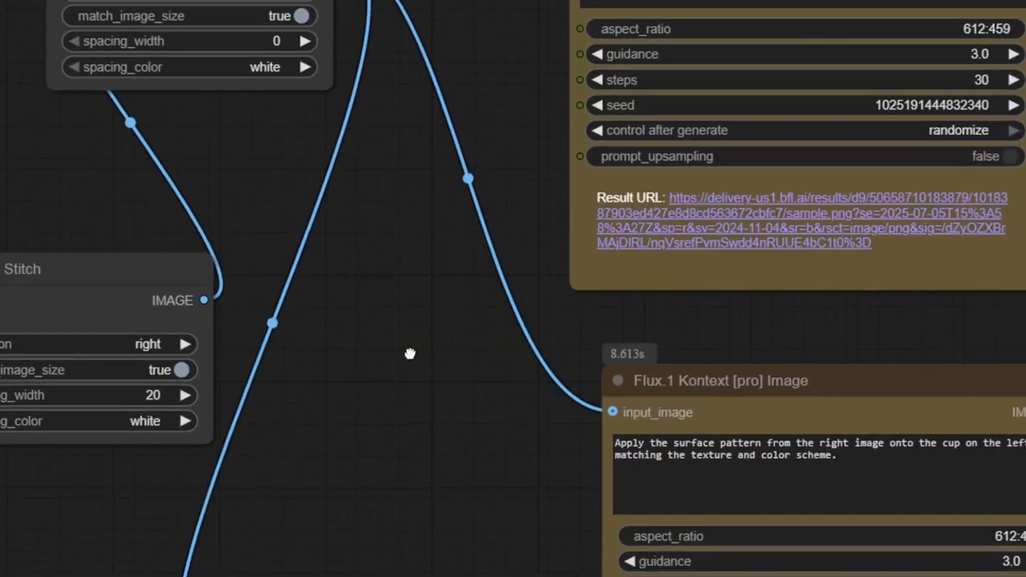
- Select the whole prompt text in the Kontext node
triple_click(658, 325)
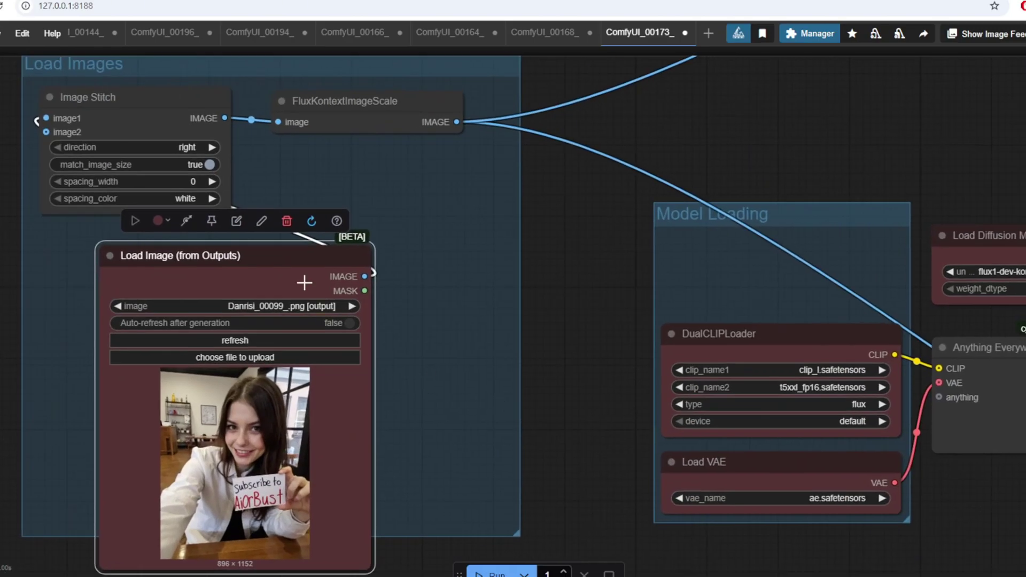
- Nudge the Load Image (from Outputs) node left and bring the Prompt group into view
left_click_drag(305, 282, 275, 278)
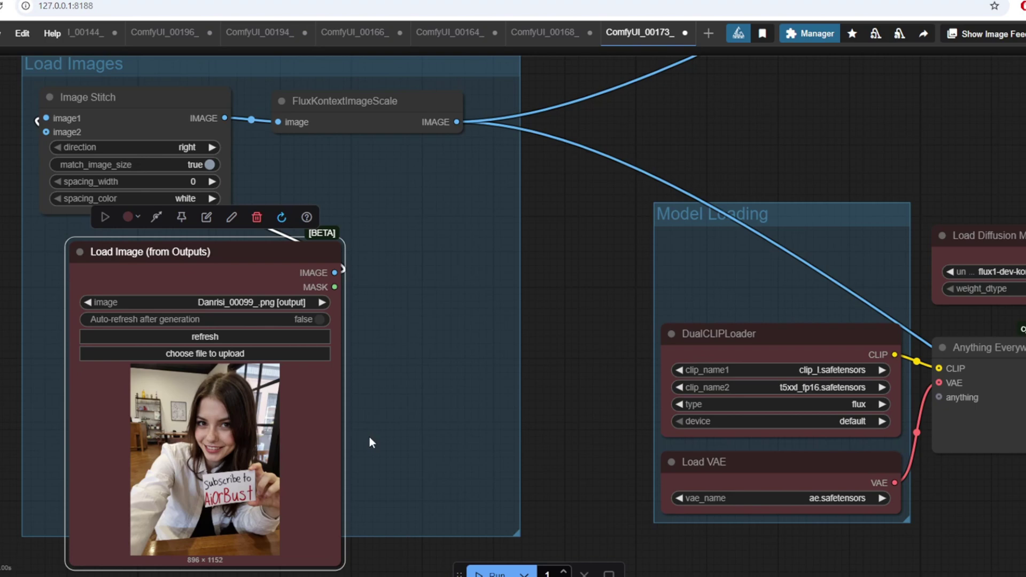
scroll(372, 443, "right", 10)
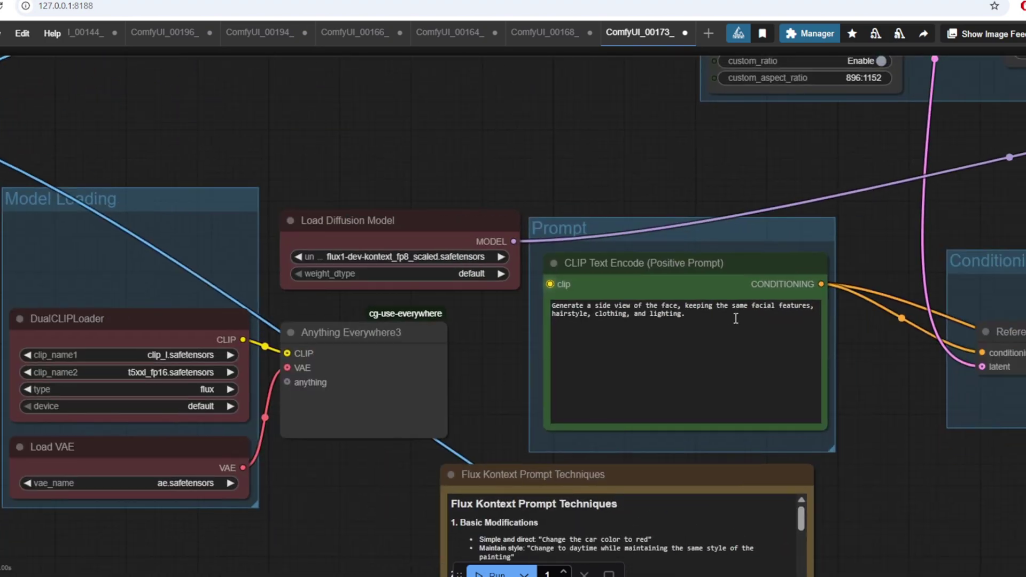
left_click_drag(687, 314, 614, 293)
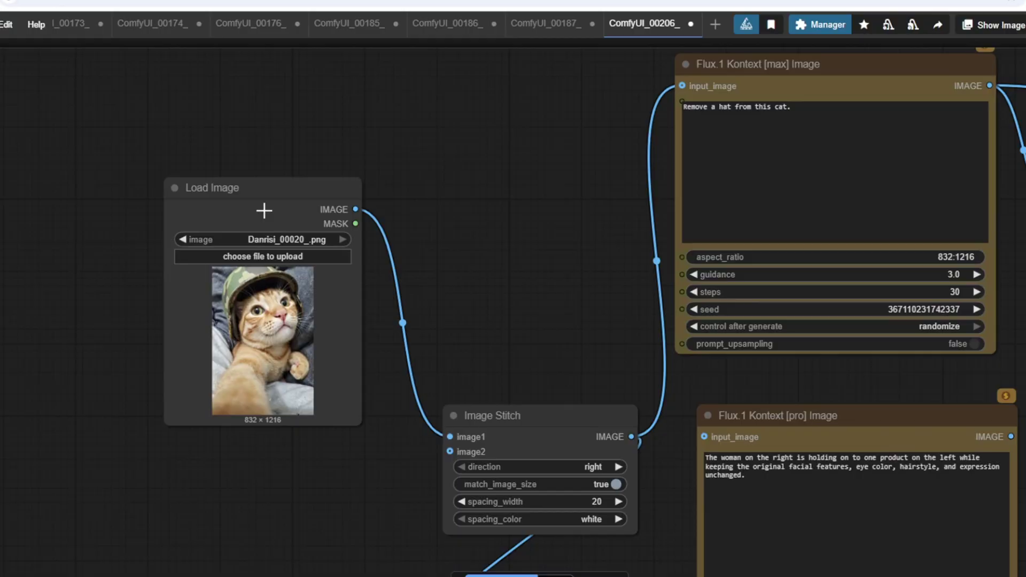
- Select the cat photo node and the whole hat-removal prompt in the Flux.1 Kontext [max] node
left_click(263, 208)
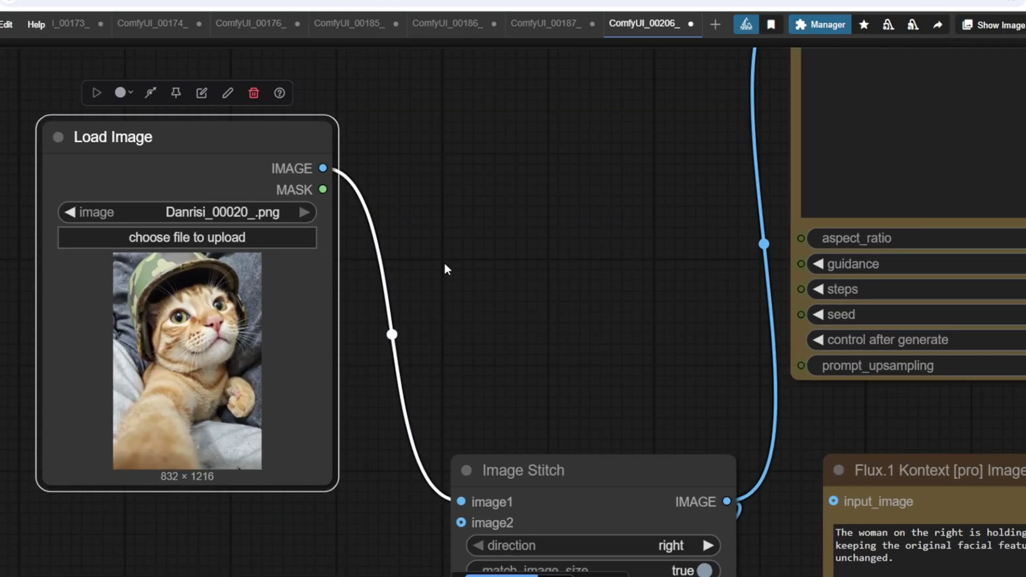
scroll(444, 262, "down", 1)
left_click_drag(444, 262, 419, 332)
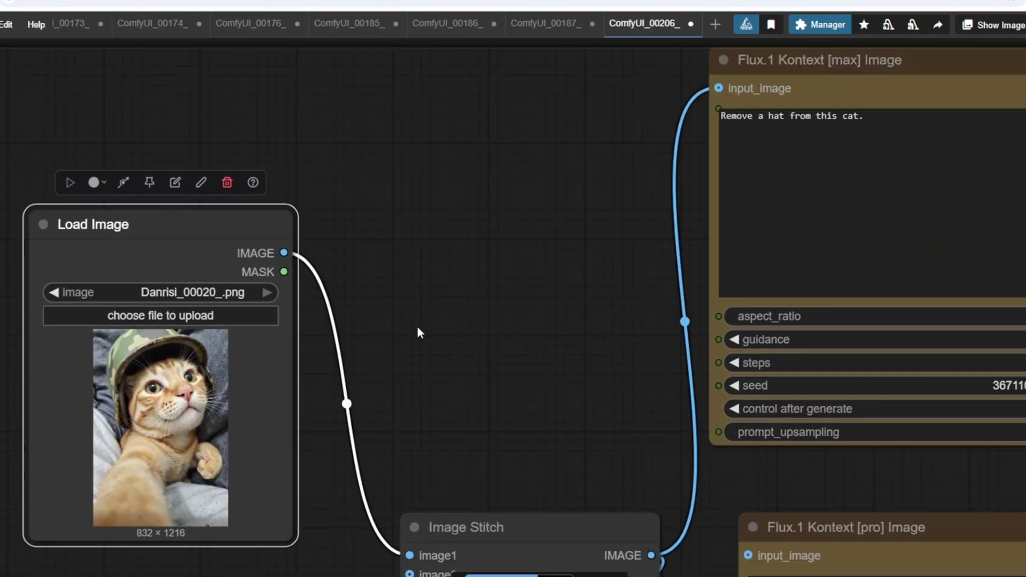
triple_click(899, 130)
left_click(538, 284)
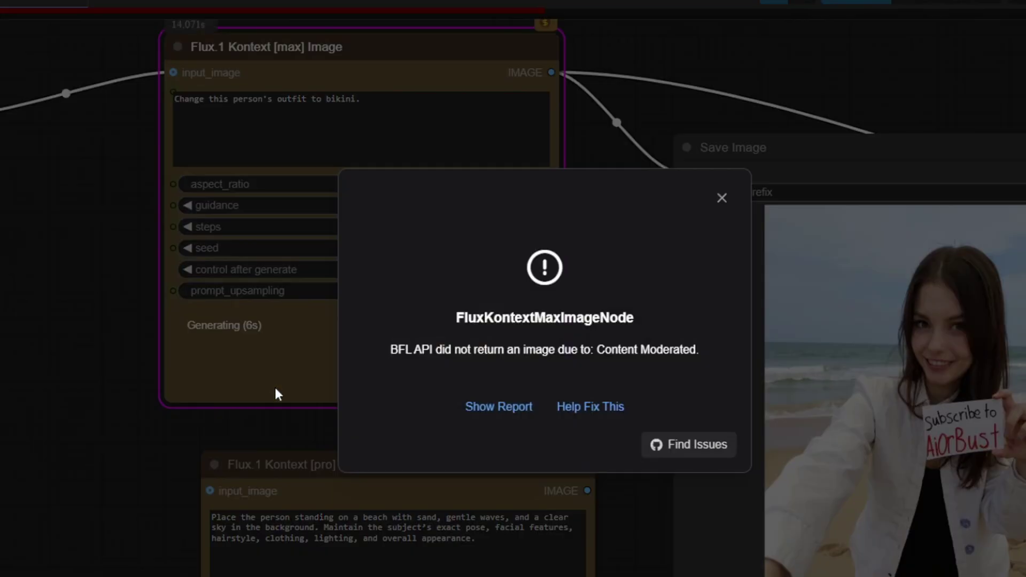
- Highlight the text of the error message
left_click_drag(380, 350, 496, 351)
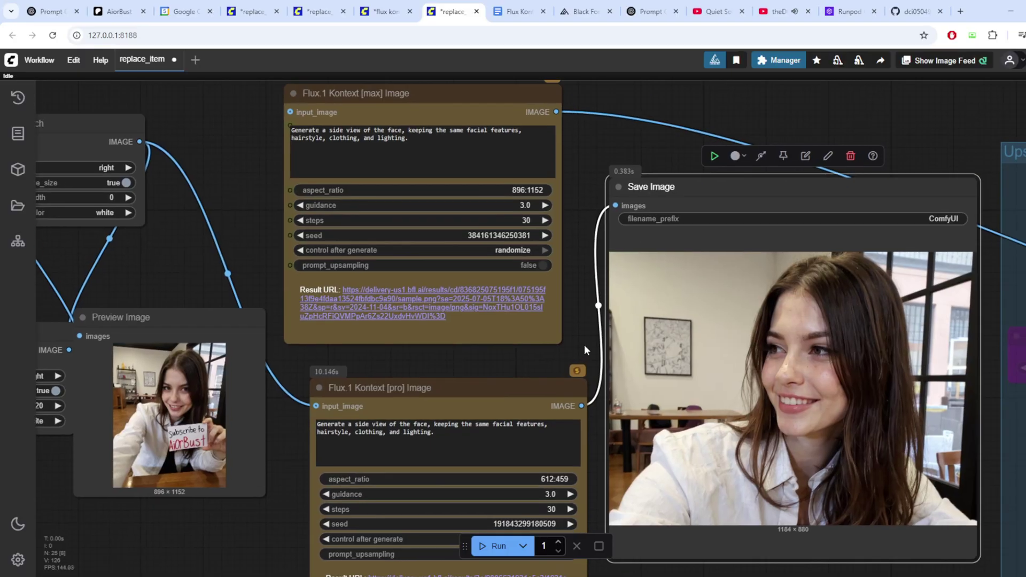
- Zoom the Save Image preview, then start changing the Kontext pro aspect ratio, entering 896:11
scroll(827, 410, "up", 6)
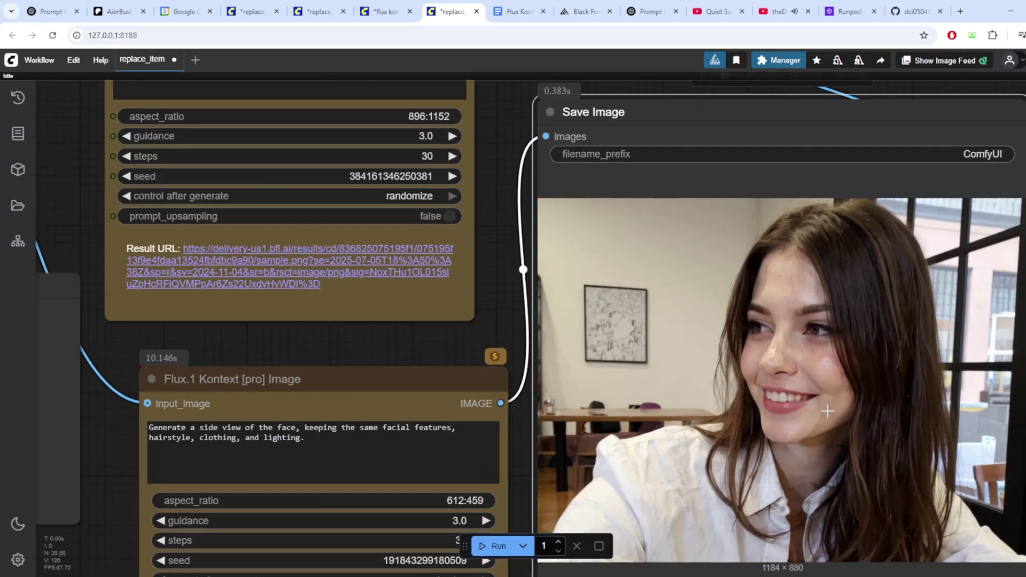
scroll(828, 411, "down", 5)
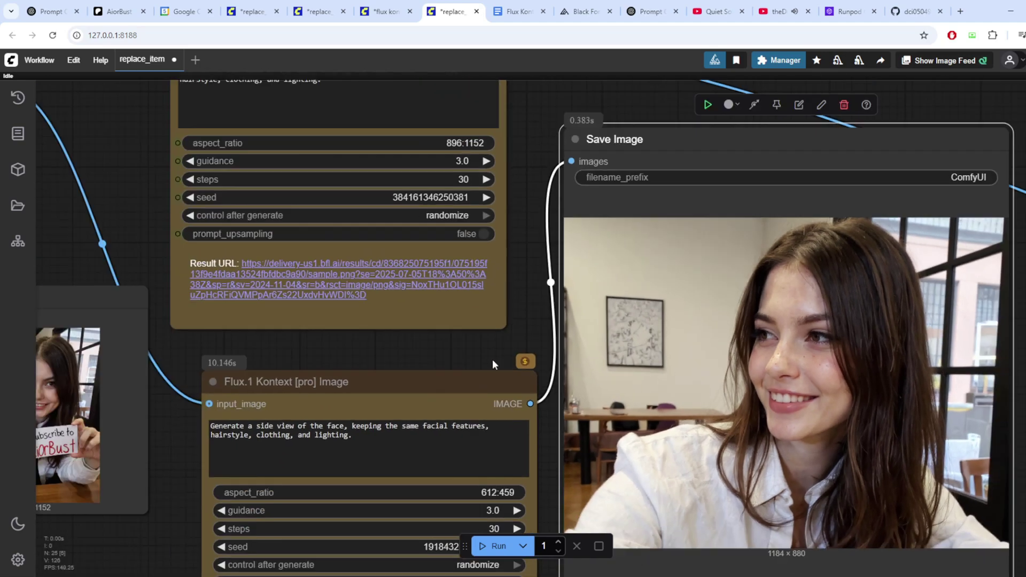
scroll(570, 309, "down", 1)
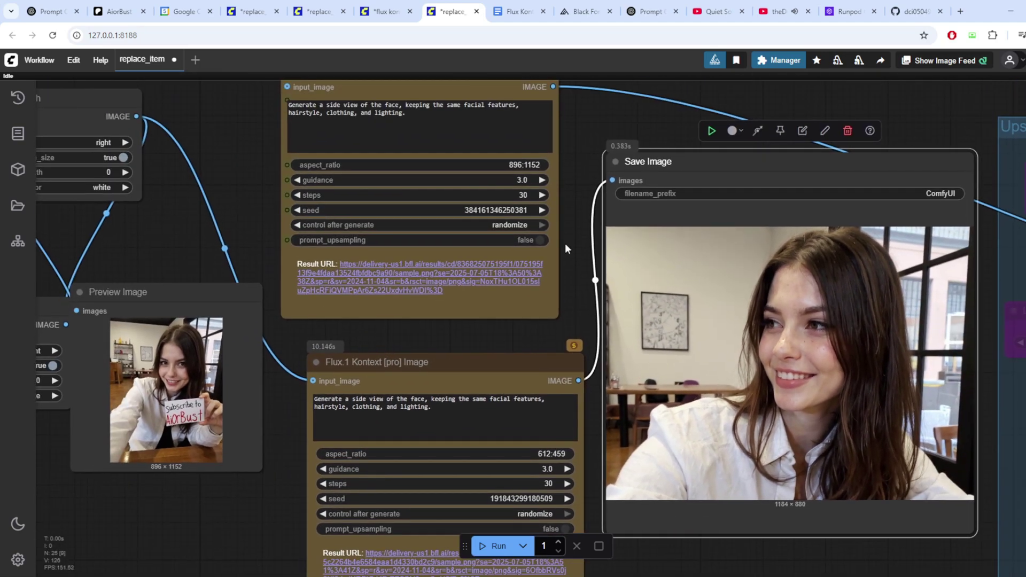
left_click(550, 453)
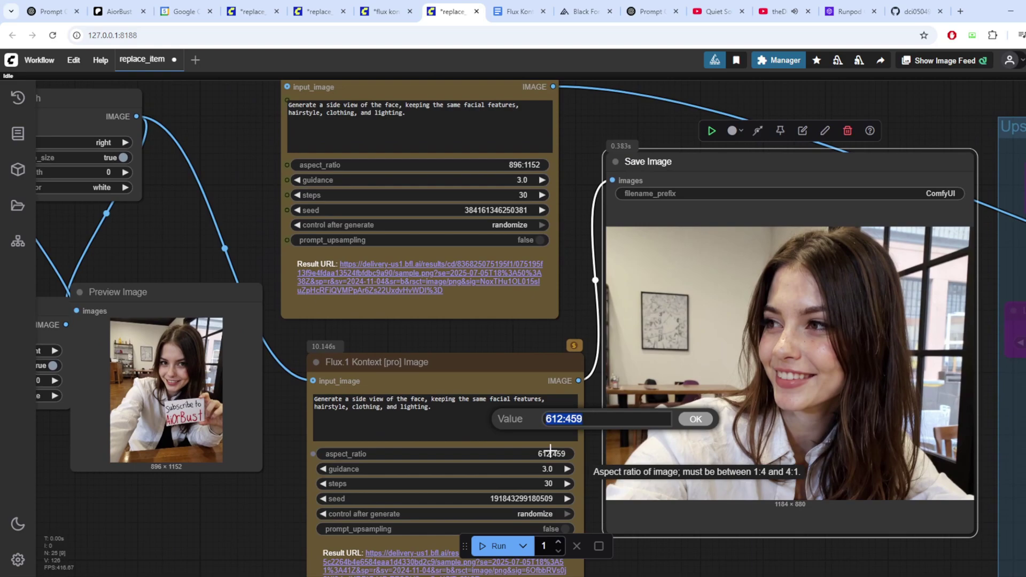
type("896:11")
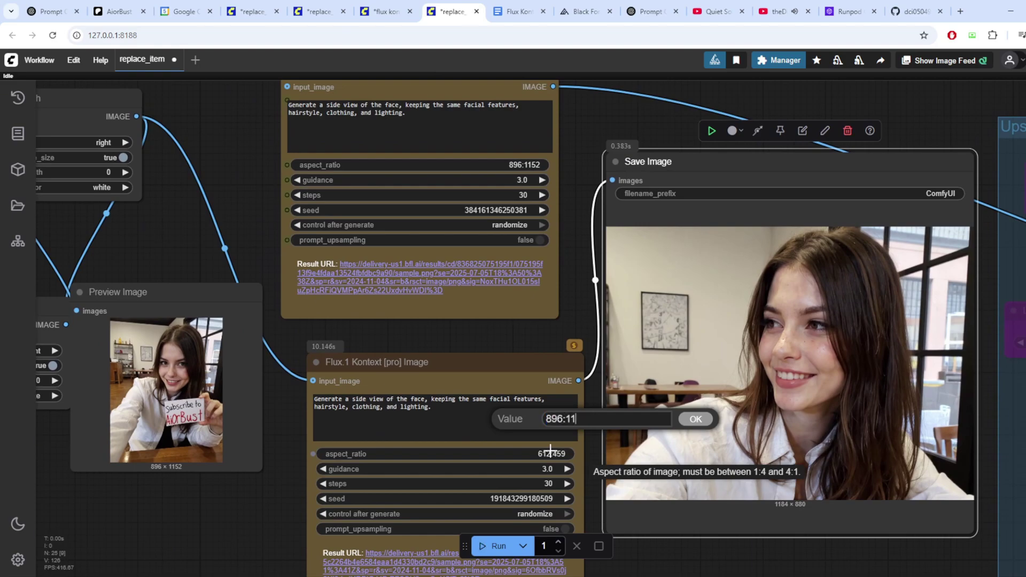